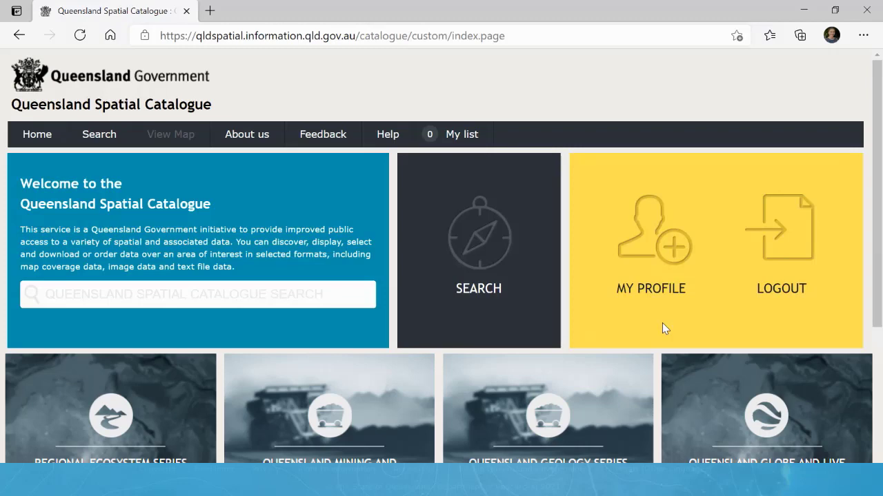
Search the catalogue for 'cadastral data' and scroll through the 2524 matching results.
{"action": "left_click", "coordinate": [142, 288]}
{"action": "type", "text": "ca"}
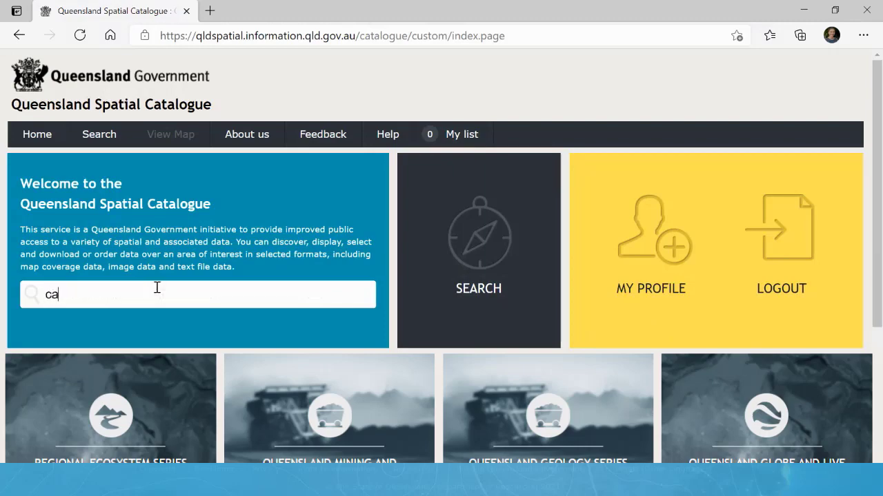
{"action": "type", "text": "dastral data"}
{"action": "key", "text": "Return"}
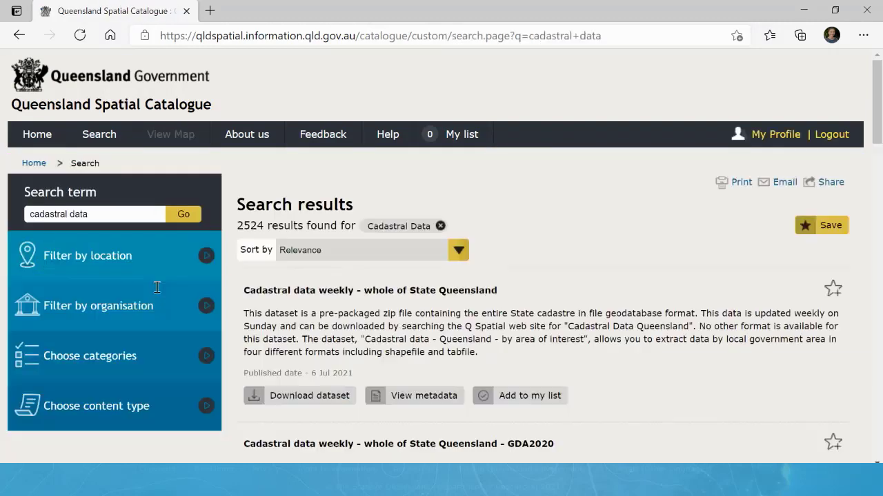
{"action": "scroll", "coordinate": [621, 241], "scroll_direction": "down", "scroll_amount": 4}
{"action": "scroll", "coordinate": [631, 249], "scroll_direction": "down", "scroll_amount": 2}
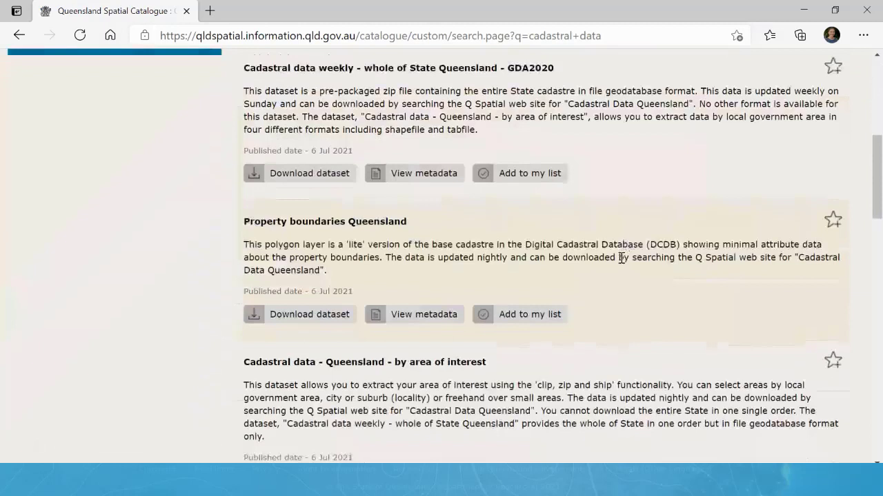
{"action": "scroll", "coordinate": [623, 255], "scroll_direction": "down", "scroll_amount": 1}
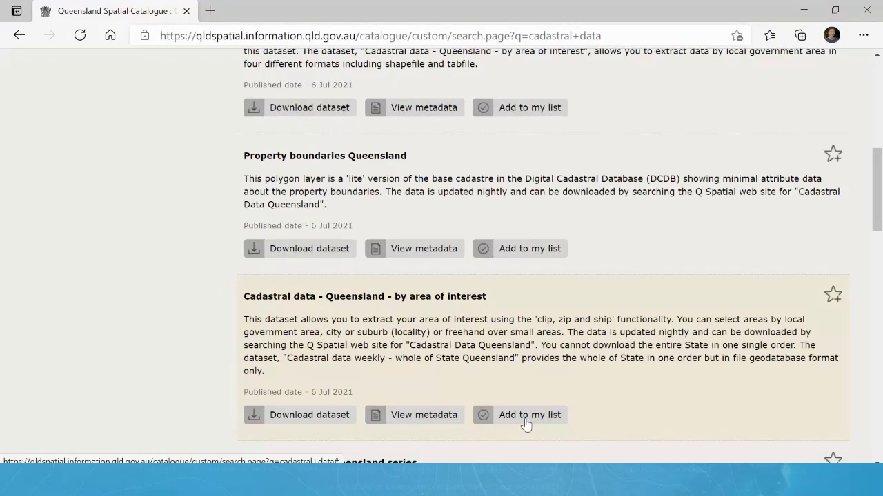
{"action": "scroll", "coordinate": [526, 423], "scroll_direction": "up", "scroll_amount": 10}
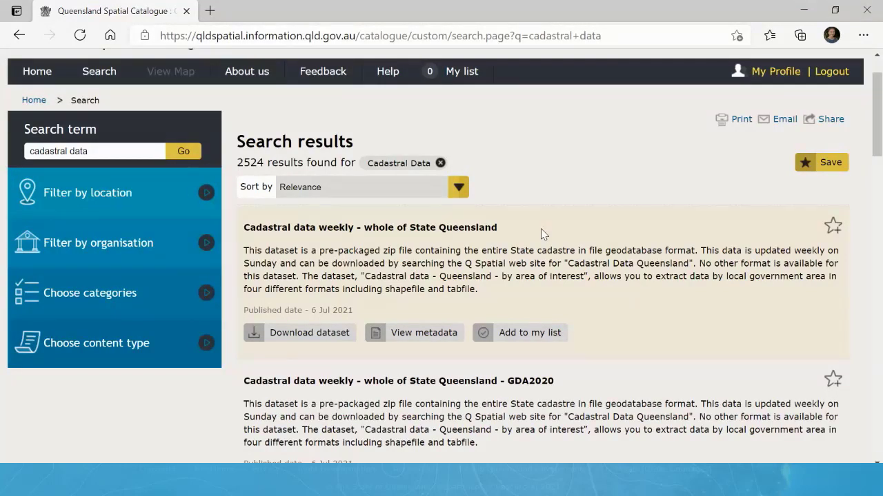
{"action": "scroll", "coordinate": [541, 235], "scroll_direction": "down", "scroll_amount": 5}
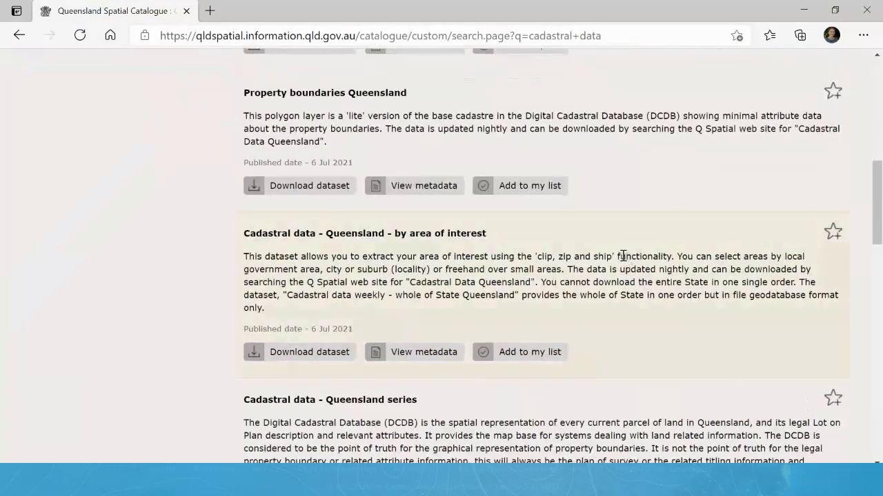
Open the 'Cadastral data - Queensland - by area of interest' dataset and add it to my list.
{"action": "left_click", "coordinate": [441, 233]}
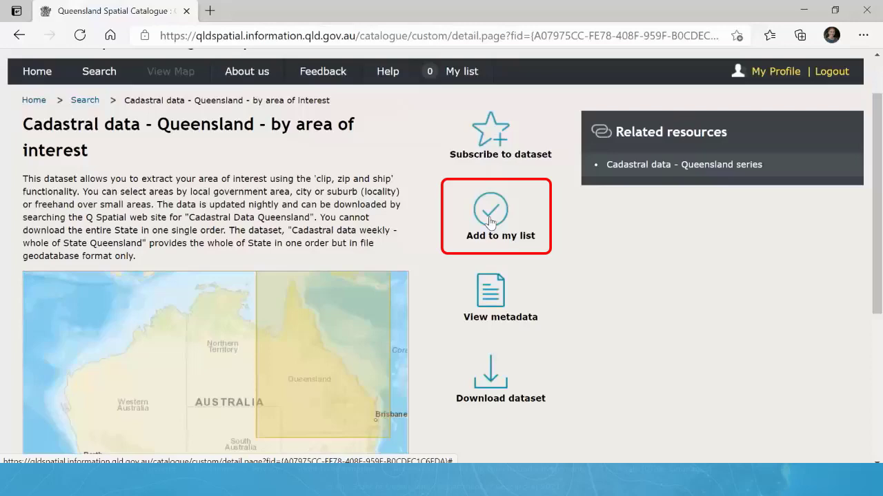
{"action": "left_click", "coordinate": [490, 221]}
{"action": "scroll", "coordinate": [418, 216], "scroll_direction": "up", "scroll_amount": 1}
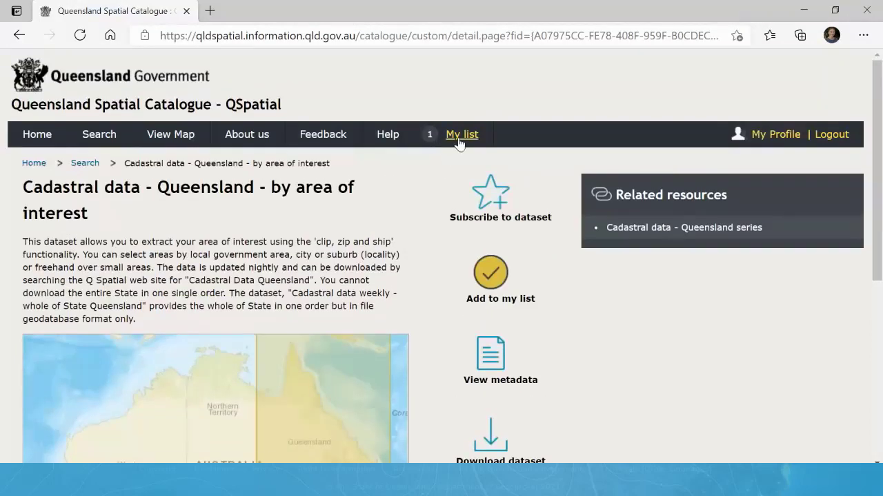
From My list, show the cadastral layer on the map and tick it for extraction.
{"action": "left_click", "coordinate": [457, 140]}
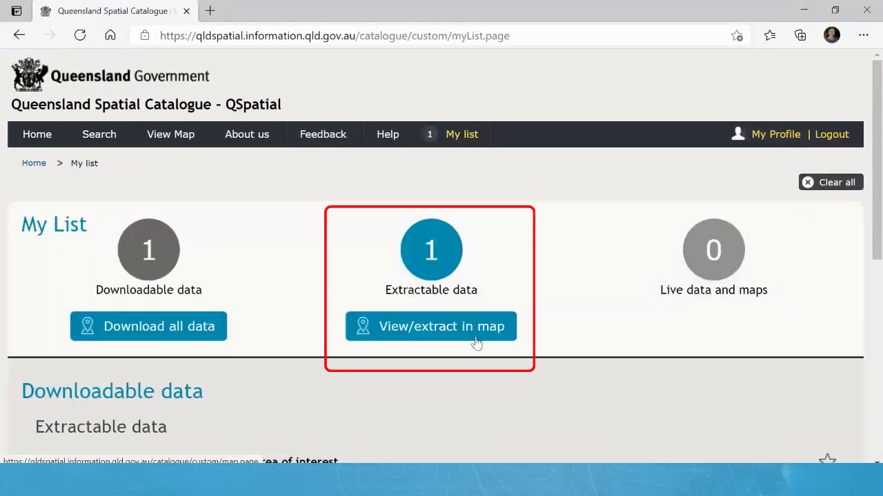
{"action": "scroll", "coordinate": [476, 343], "scroll_direction": "down", "scroll_amount": 2}
{"action": "left_click", "coordinate": [476, 272]}
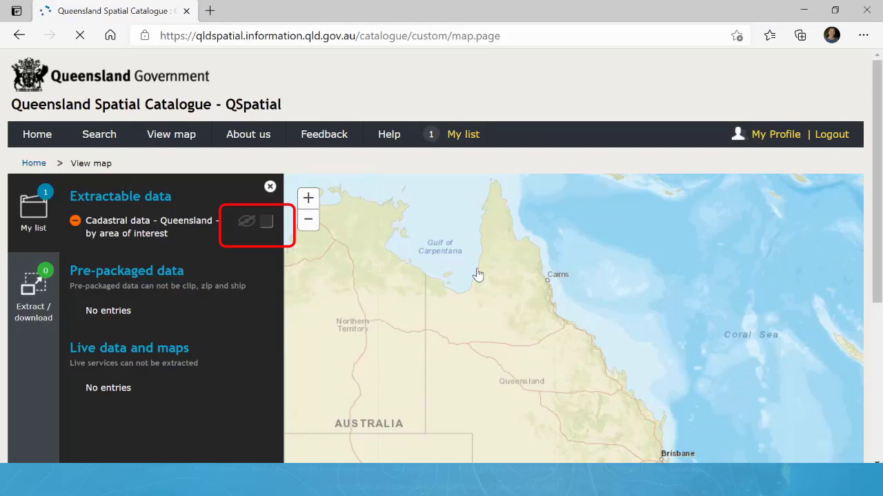
{"action": "left_click", "coordinate": [247, 222]}
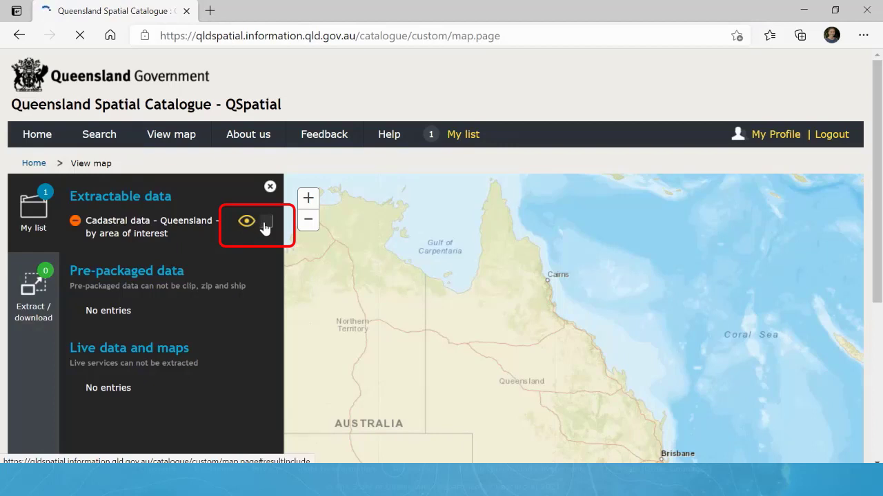
{"action": "left_click", "coordinate": [265, 225]}
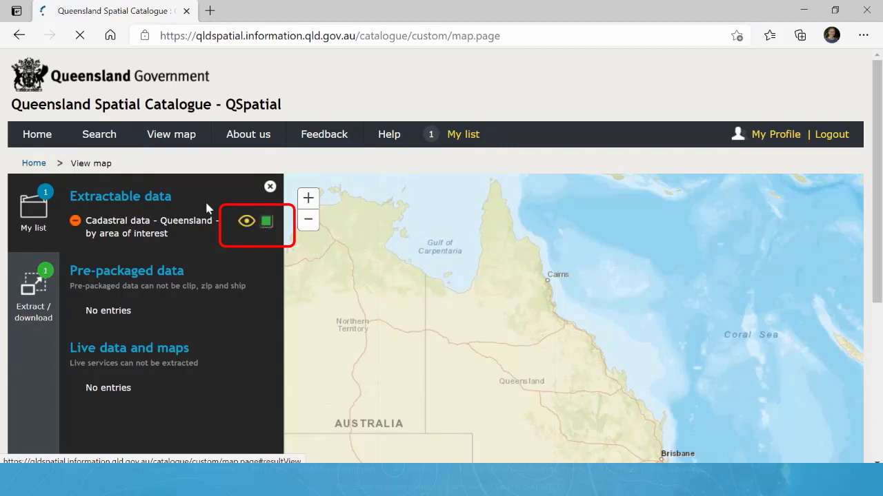
Set the extract area to the BUNDABERG REGIONAL local government area.
{"action": "left_click", "coordinate": [38, 287]}
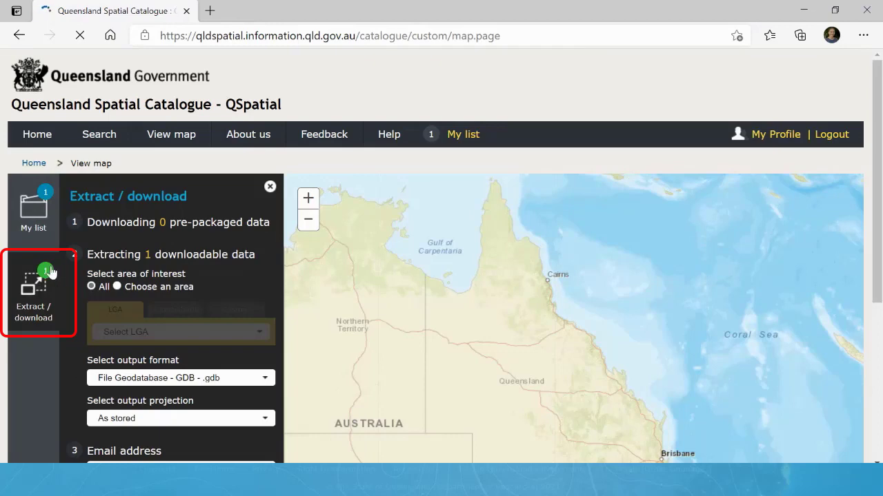
{"action": "left_click", "coordinate": [119, 287]}
{"action": "left_click", "coordinate": [138, 332]}
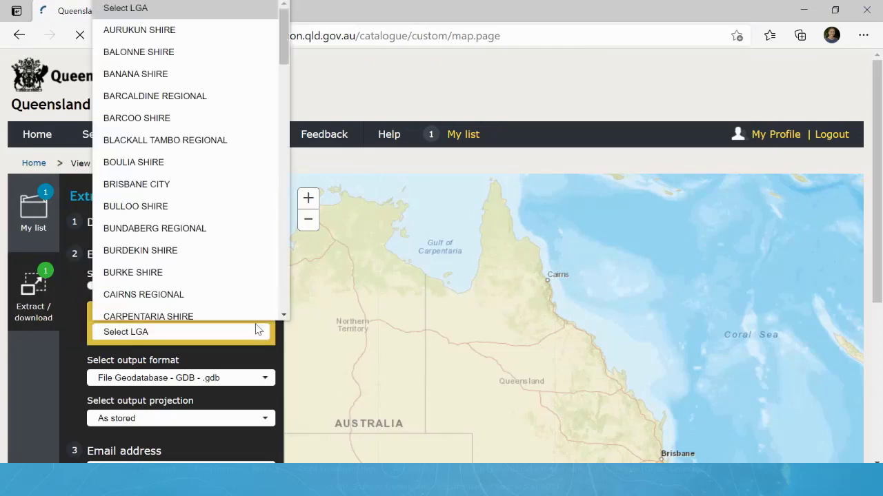
{"action": "scroll", "coordinate": [235, 220], "scroll_direction": "down", "scroll_amount": 1}
{"action": "left_click", "coordinate": [233, 200]}
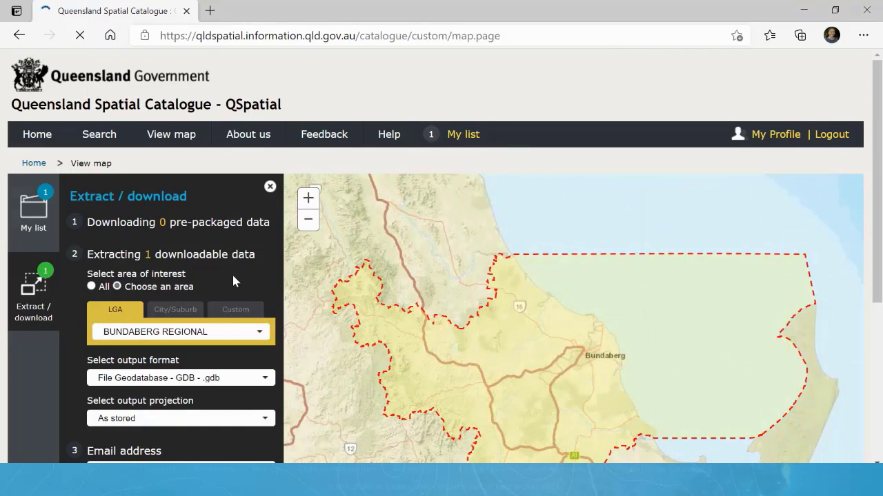
{"action": "scroll", "coordinate": [221, 305], "scroll_direction": "down", "scroll_amount": 3}
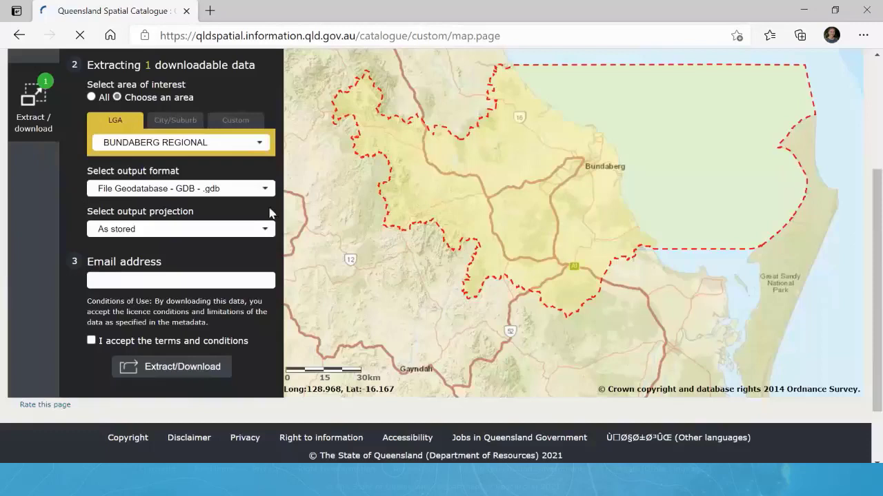
{"action": "left_click", "coordinate": [270, 194]}
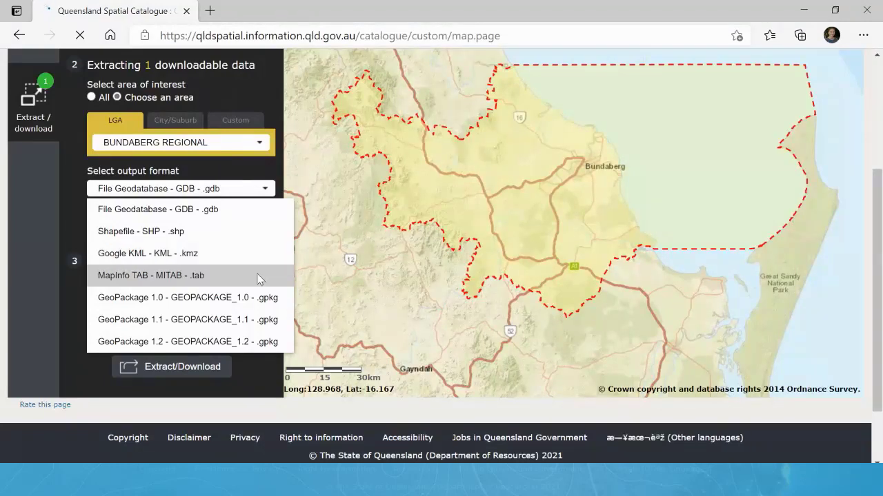
{"action": "key", "text": "Escape"}
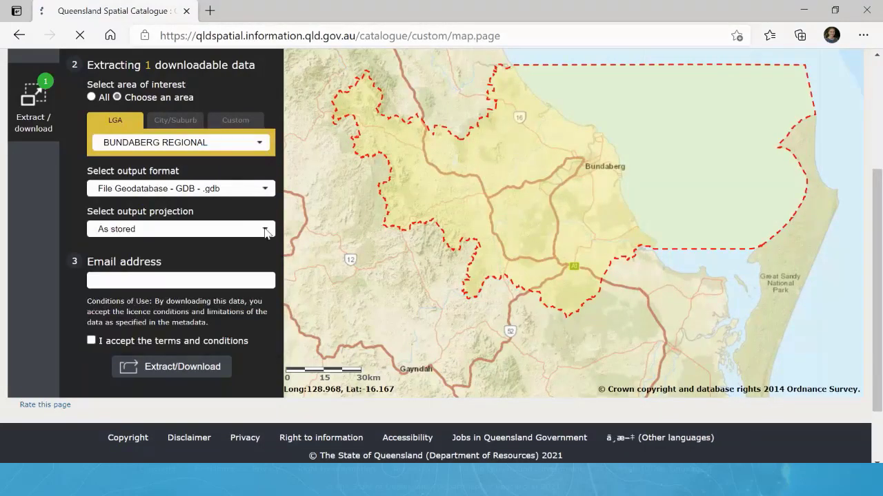
{"action": "left_click", "coordinate": [266, 231]}
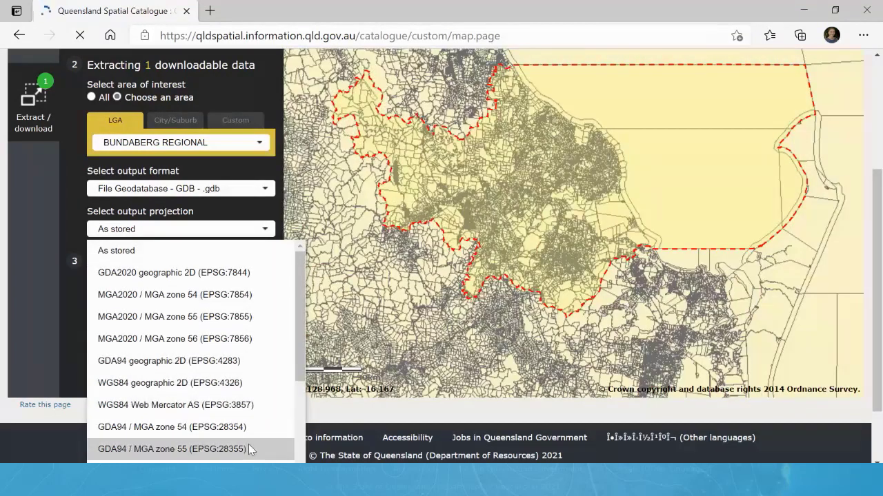
{"action": "left_click", "coordinate": [246, 251]}
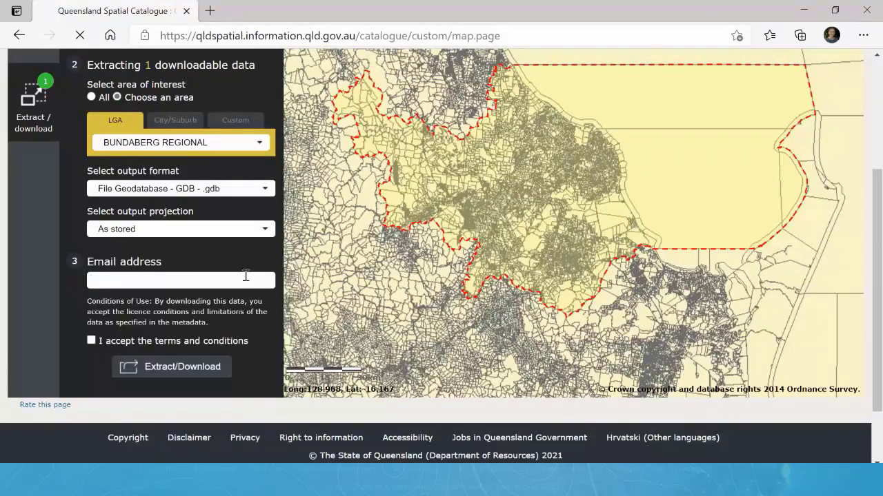
{"action": "type", "text": "yo"}
{"action": "type", "text": "uremail@domain.com"}
{"action": "left_click", "coordinate": [91, 341]}
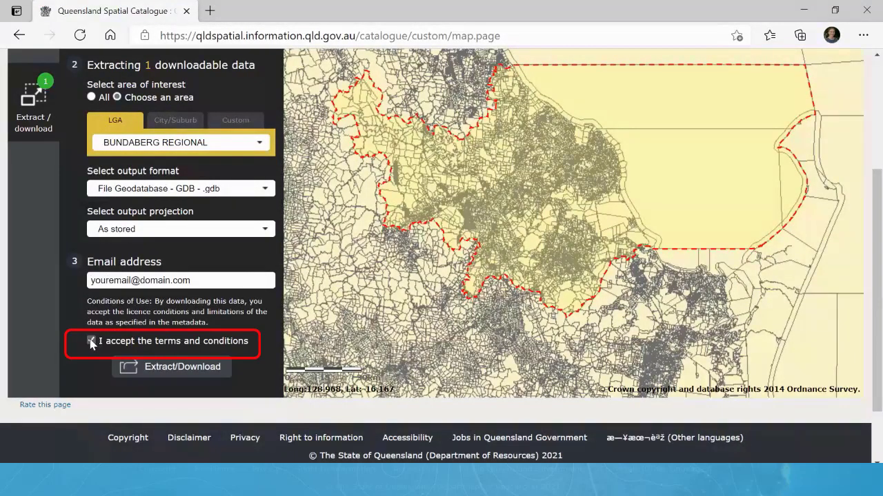
Submit the Bundaberg extract request and start naming its download monitor.
{"action": "left_click", "coordinate": [182, 373]}
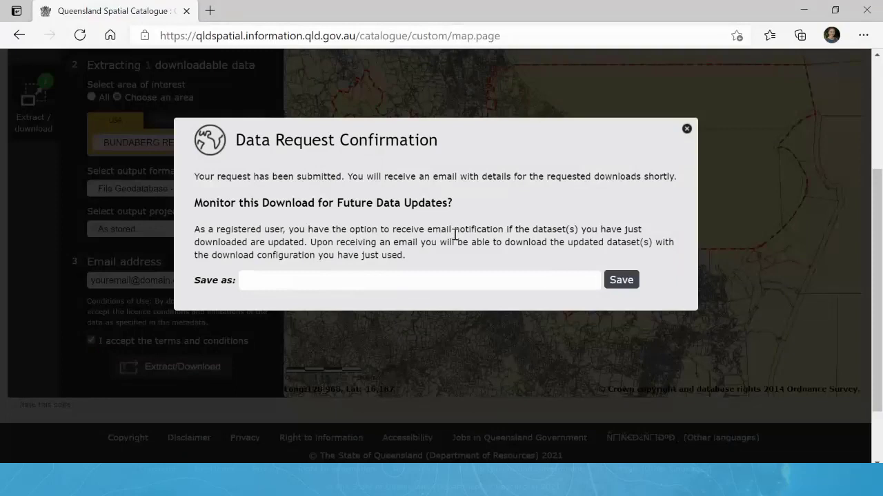
{"action": "left_click", "coordinate": [437, 285]}
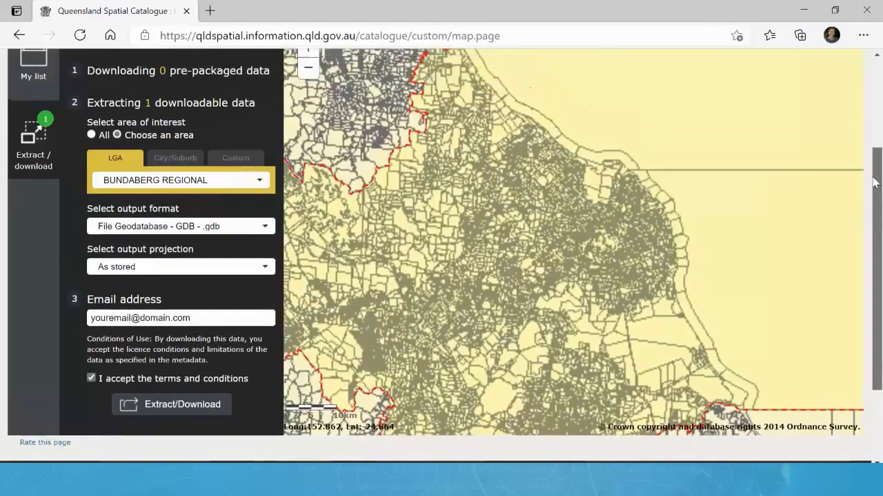
In My Profile's saved download monitors, delete the 'cadastral data' monitor.
{"action": "left_click_drag", "start_coordinate": [876, 210], "coordinate": [873, 99]}
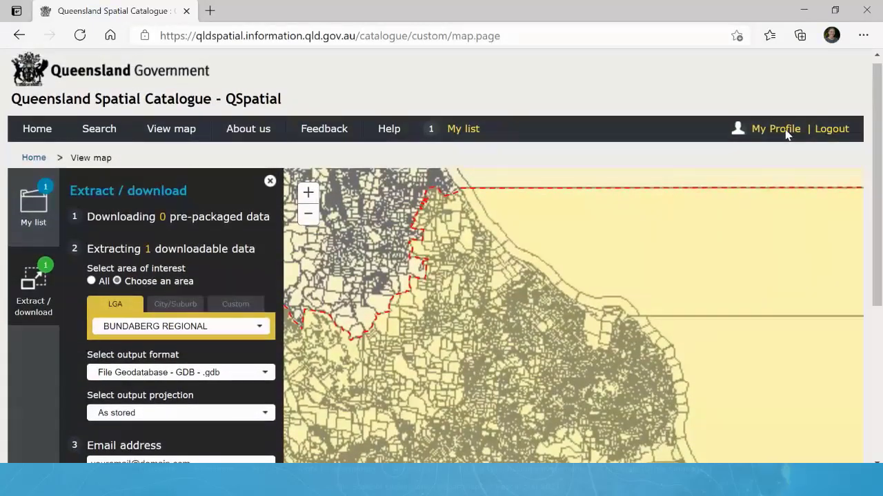
{"action": "left_click", "coordinate": [786, 135]}
{"action": "scroll", "coordinate": [472, 190], "scroll_direction": "down", "scroll_amount": 1}
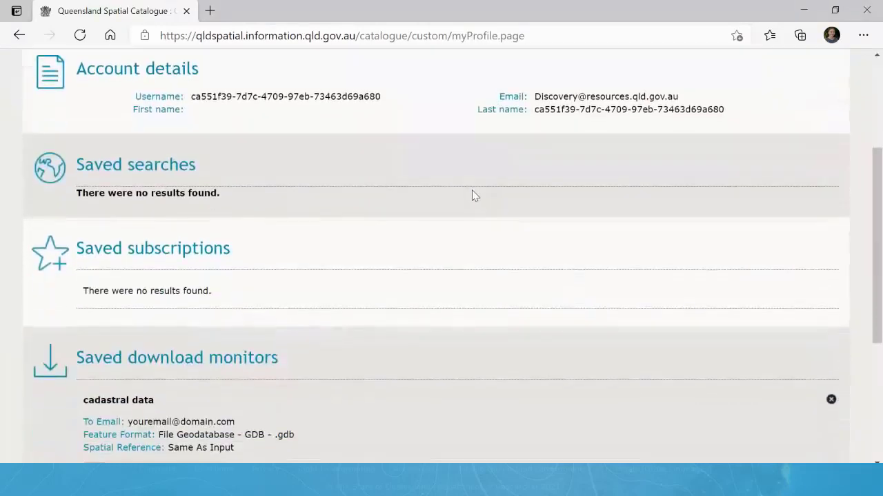
{"action": "scroll", "coordinate": [470, 191], "scroll_direction": "down", "scroll_amount": 1}
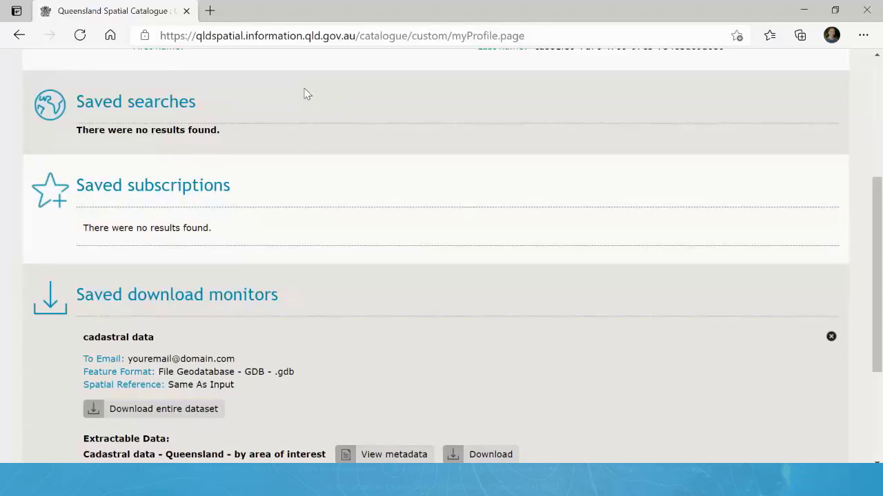
{"action": "scroll", "coordinate": [341, 151], "scroll_direction": "down", "scroll_amount": 1}
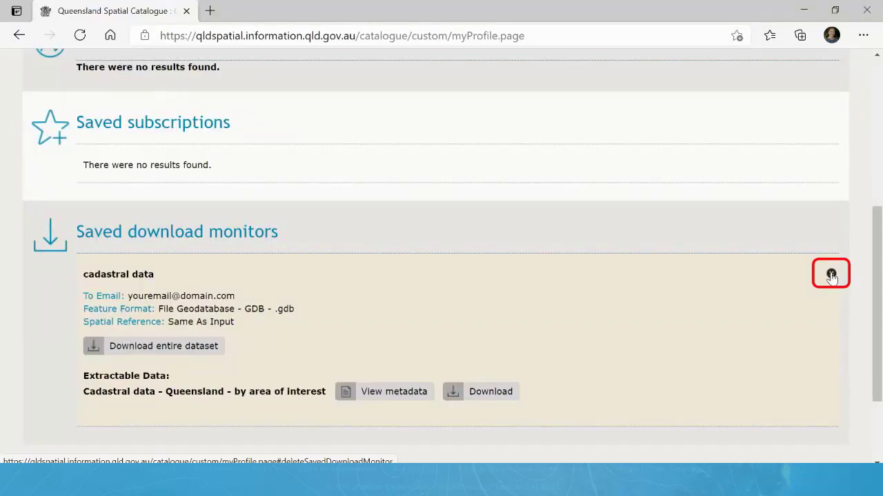
{"action": "left_click", "coordinate": [831, 274]}
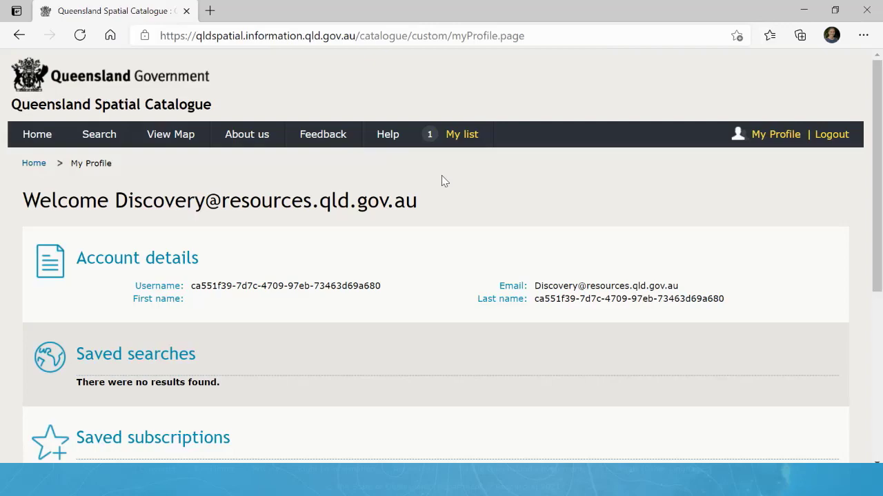
Open the Help page from the top navigation bar.
{"action": "left_click", "coordinate": [388, 135]}
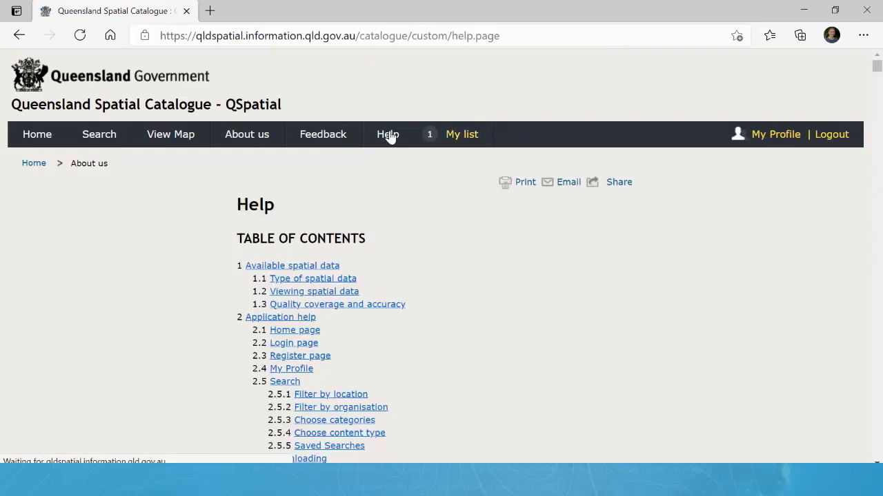